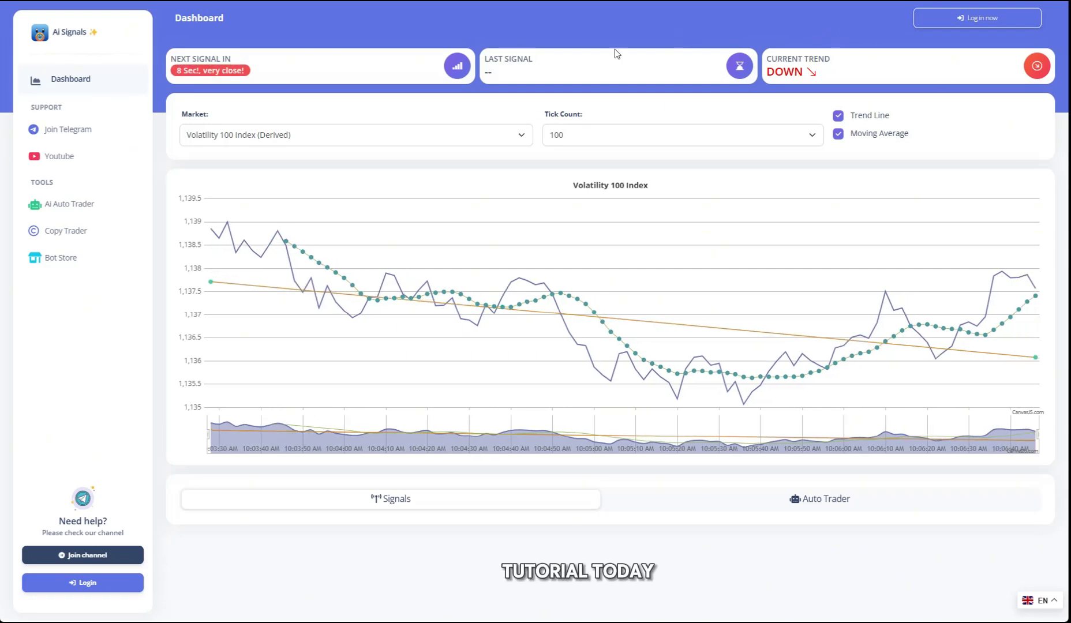
- Glance through the market list and Auto Trader panel, then begin the Deriv login
left_click(413, 142)
scroll(413, 193, "down", 2)
left_click(433, 111)
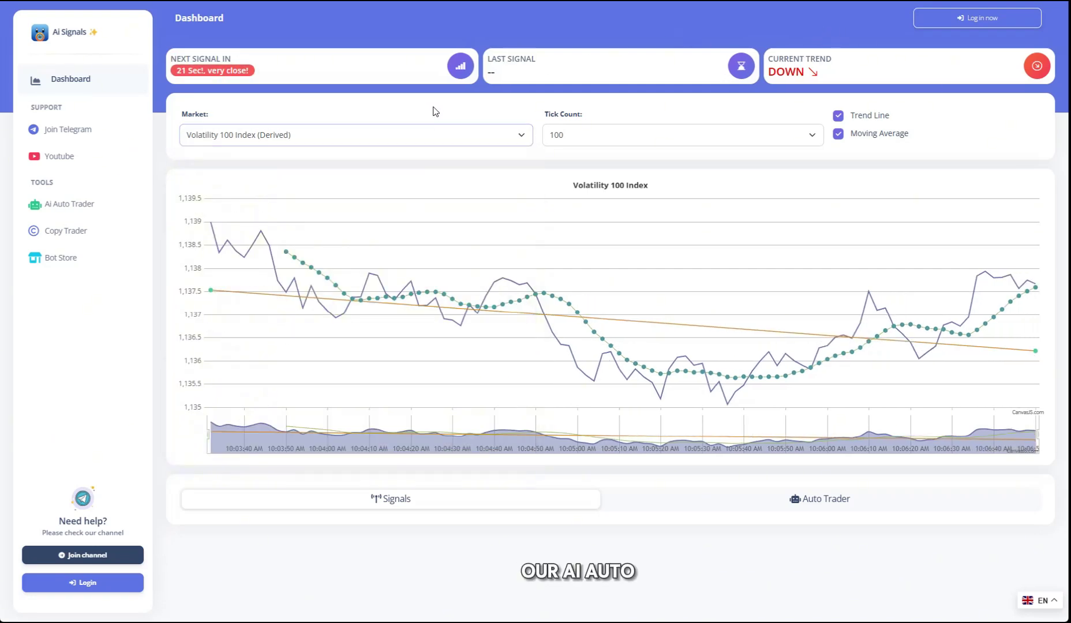
left_click(672, 501)
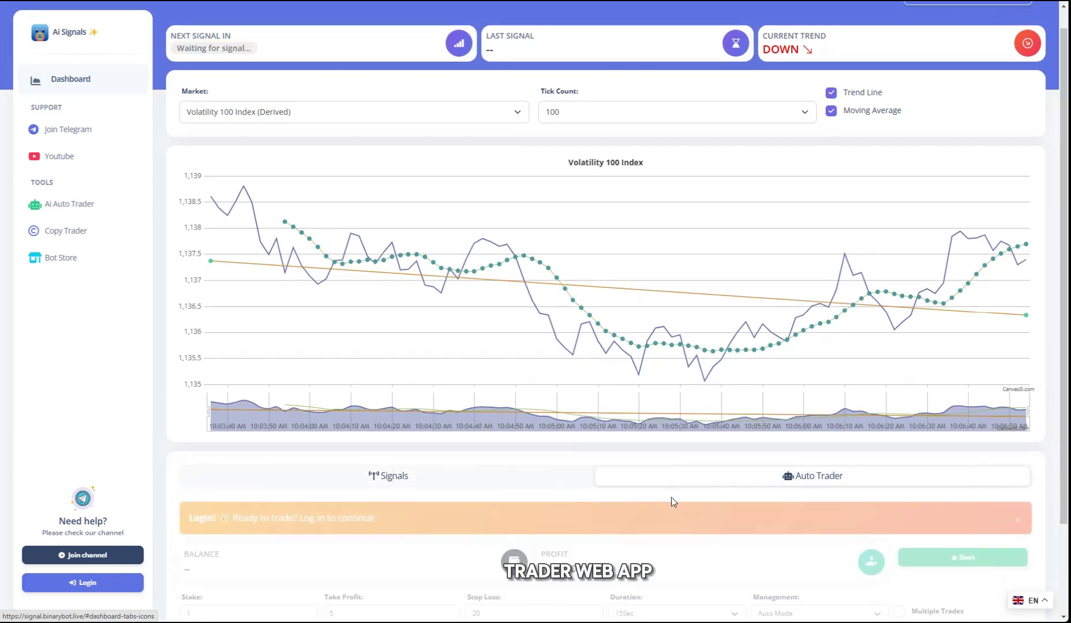
scroll(672, 501, "down", 2)
left_click_drag(248, 408, 303, 413)
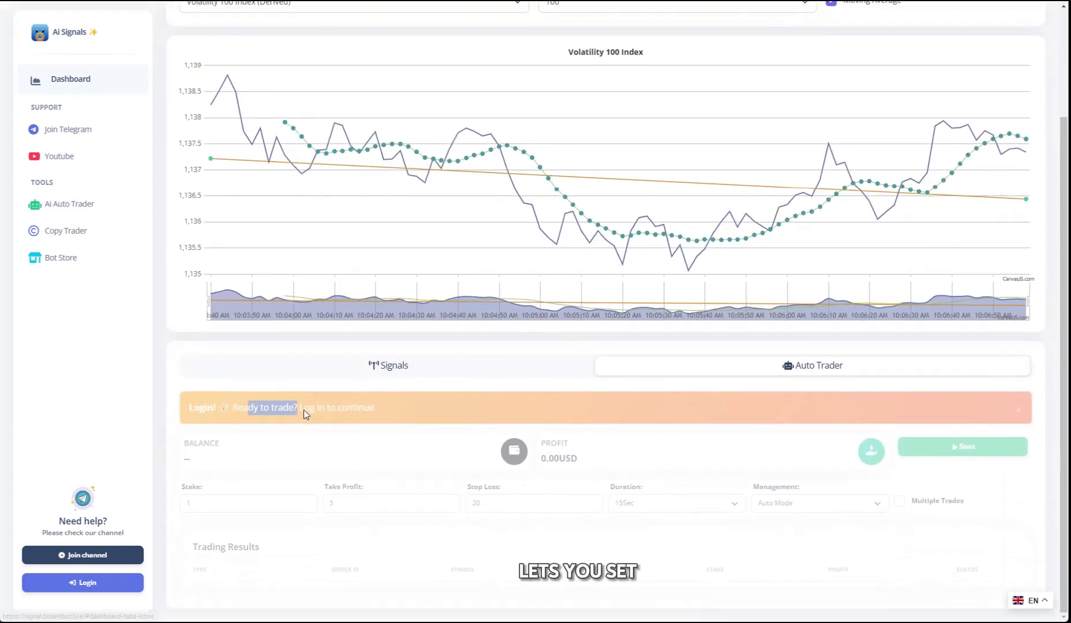
scroll(379, 423, "up", 2)
left_click(954, 22)
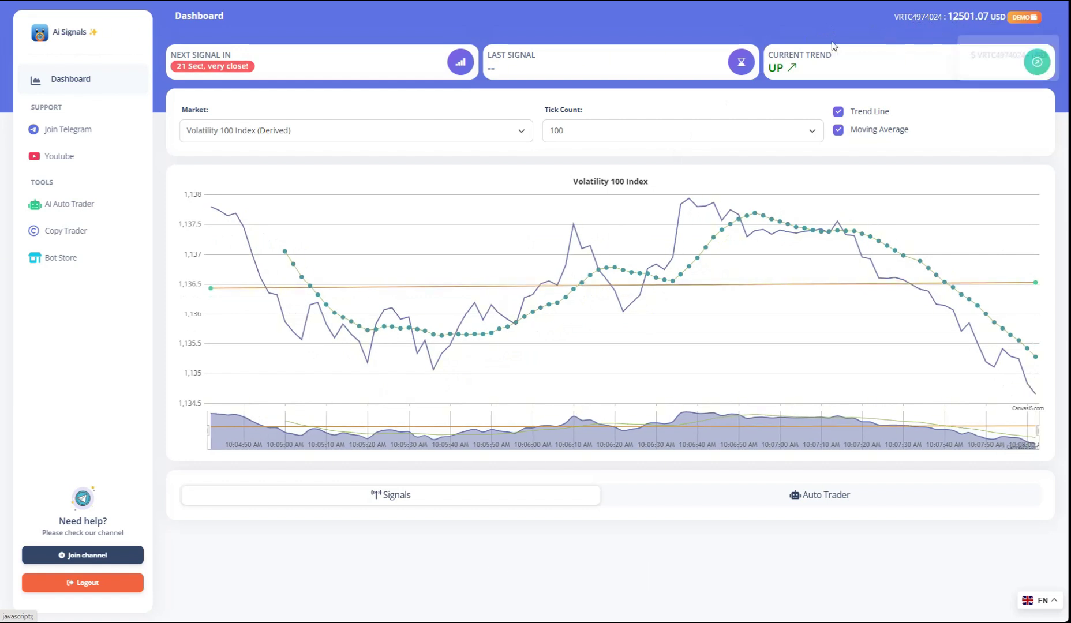
- Chart Volatility 25 (1s) Index over 250 ticks with trend line and moving average toggled
left_click(577, 130)
left_click(577, 179)
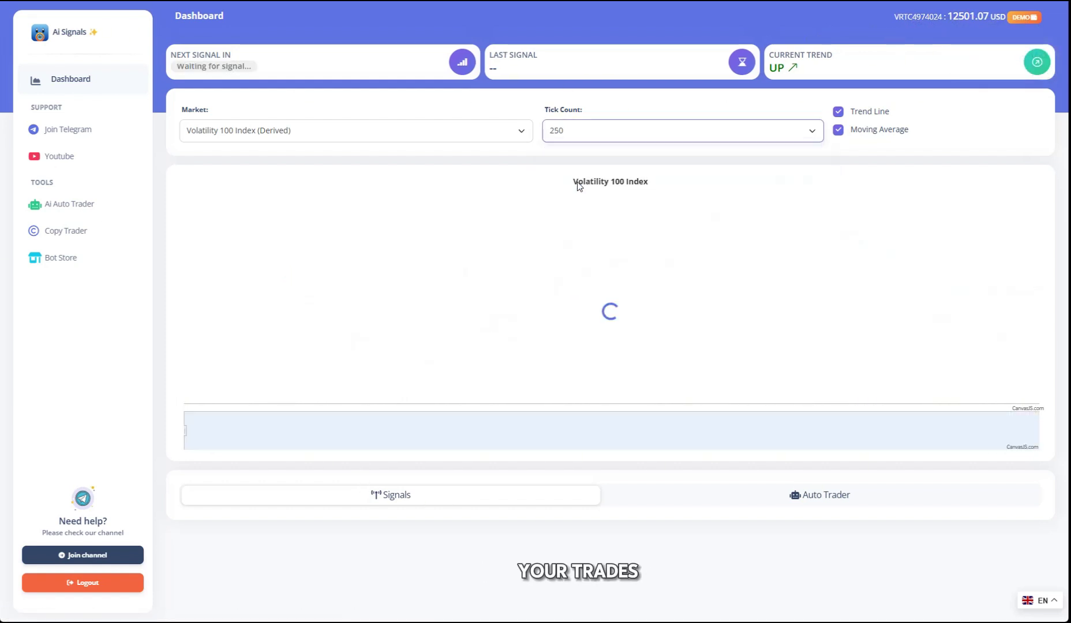
left_click(260, 131)
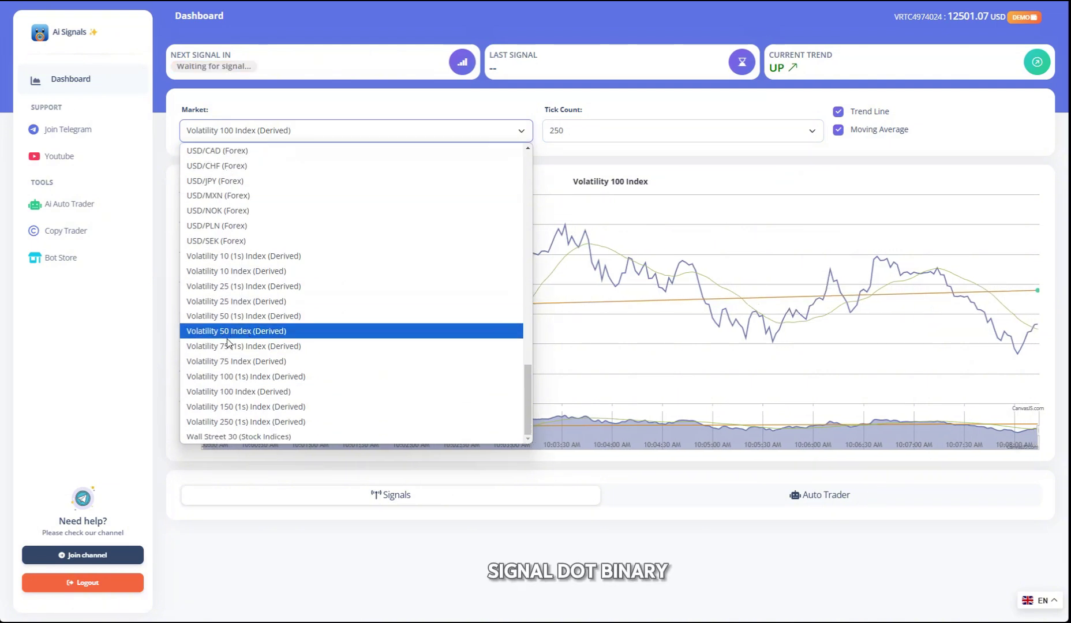
left_click(251, 301)
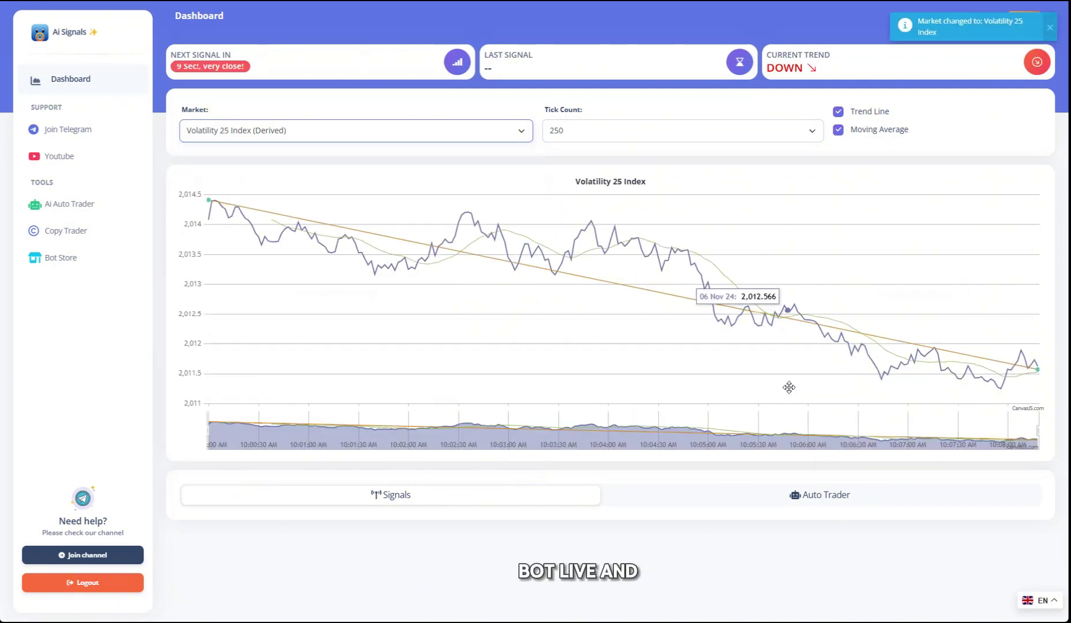
left_click(879, 130)
left_click(881, 113)
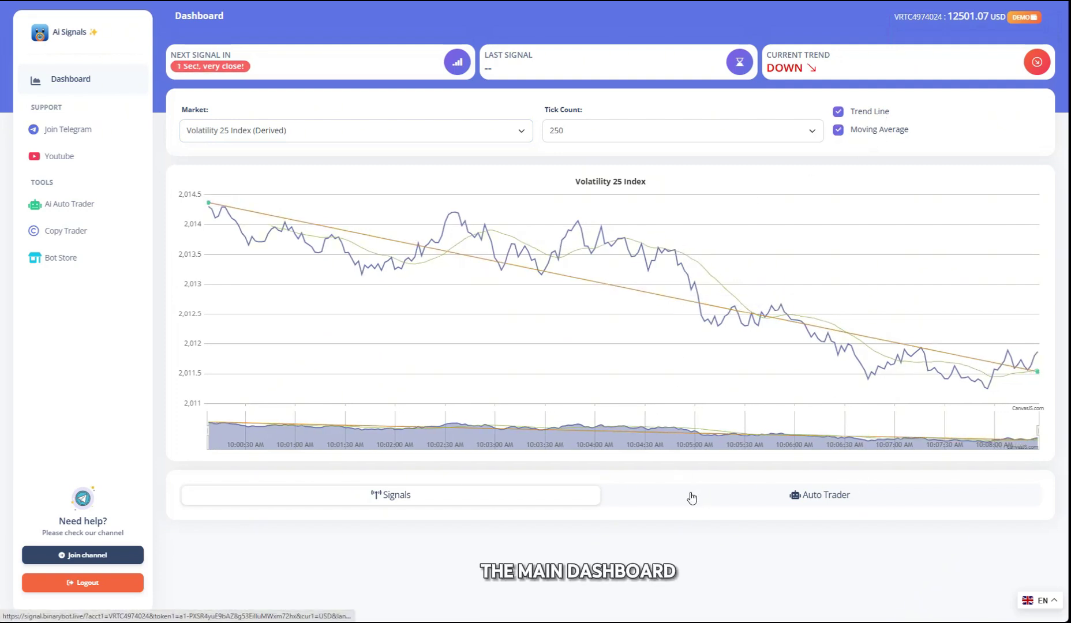
left_click(361, 131)
left_click(368, 421)
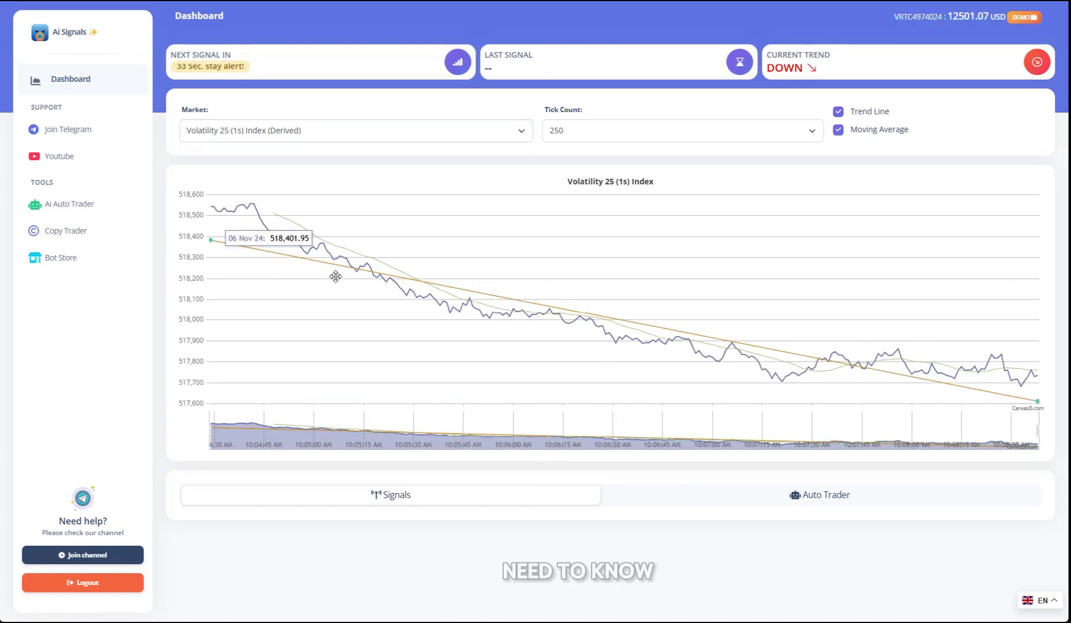
- Enter stake 5, take profit 25 and stop loss 200 in the auto trader
left_click(741, 497)
scroll(741, 497, "down", 1)
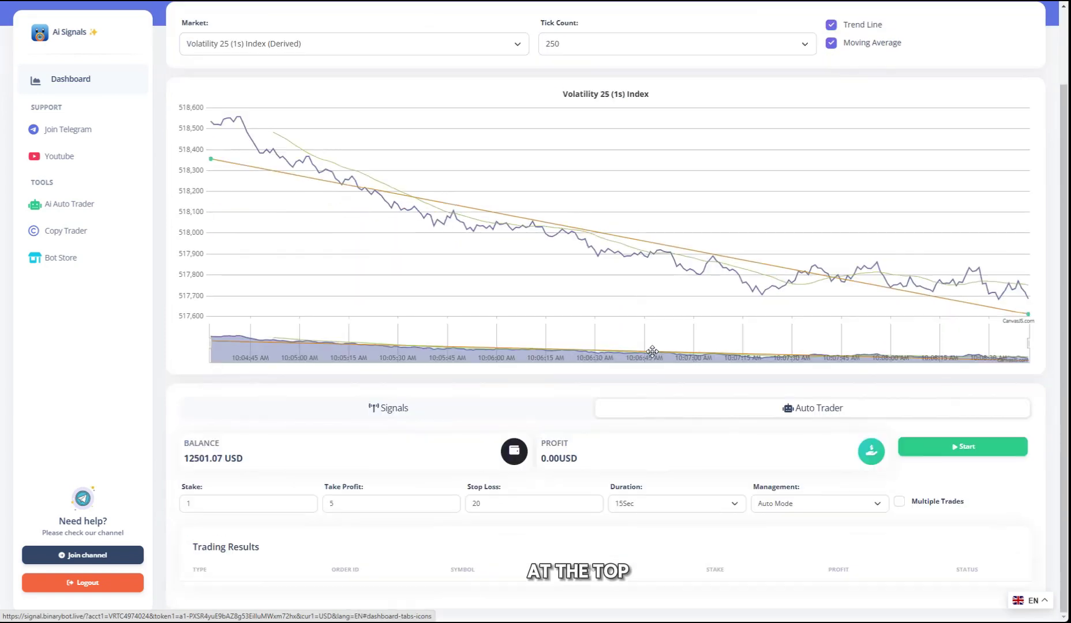
double_click(232, 503)
type("5")
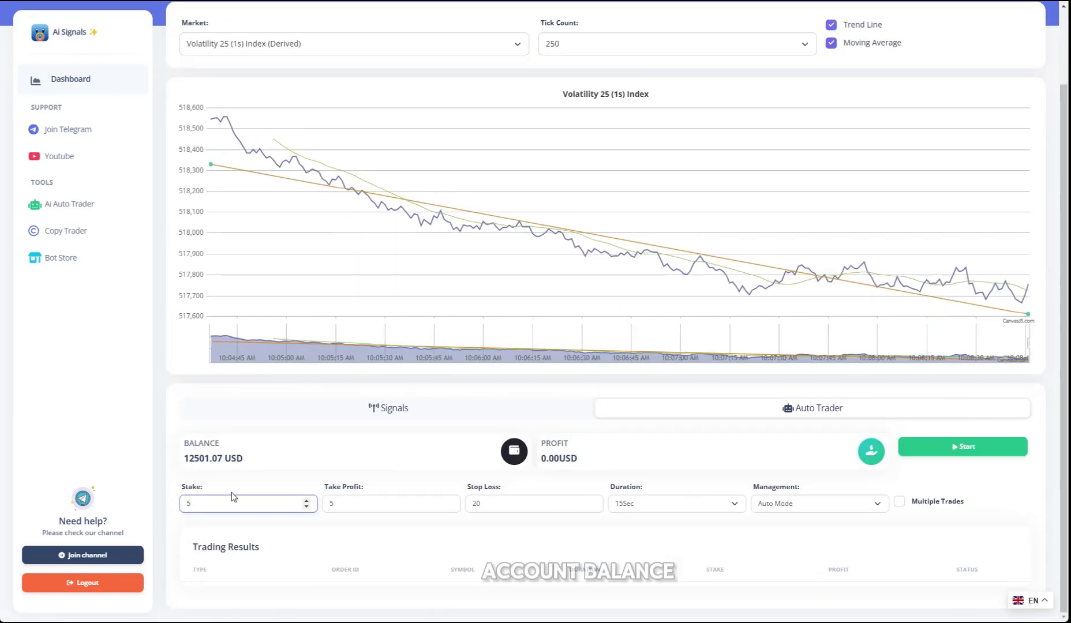
double_click(328, 503)
type("2")
double_click(500, 503)
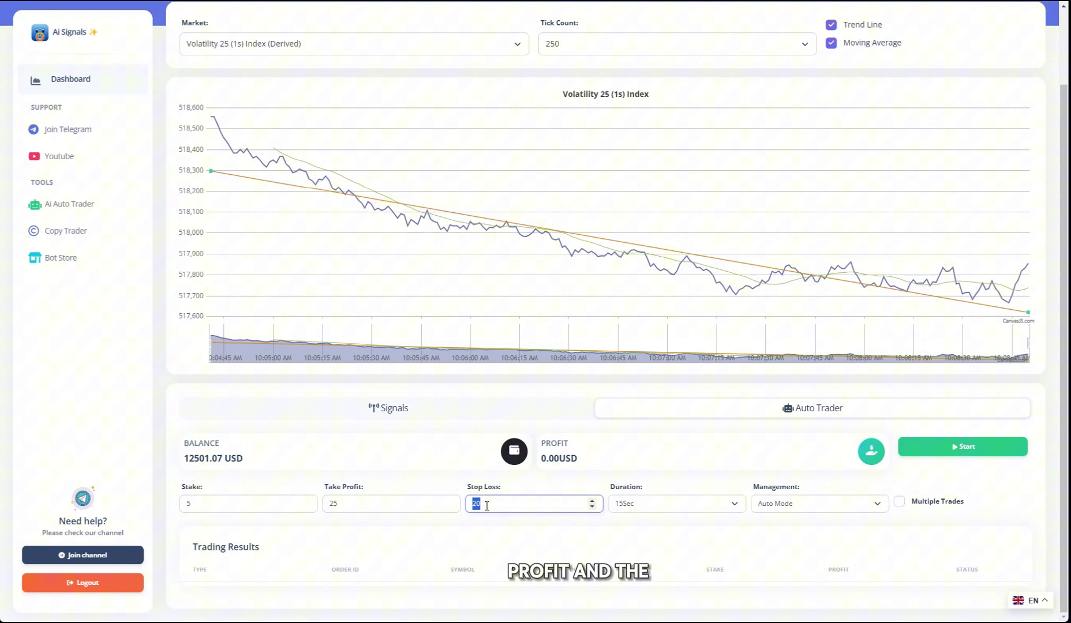
type("200")
- Keep the 15-second trade duration and Auto Mode management
left_click(644, 504)
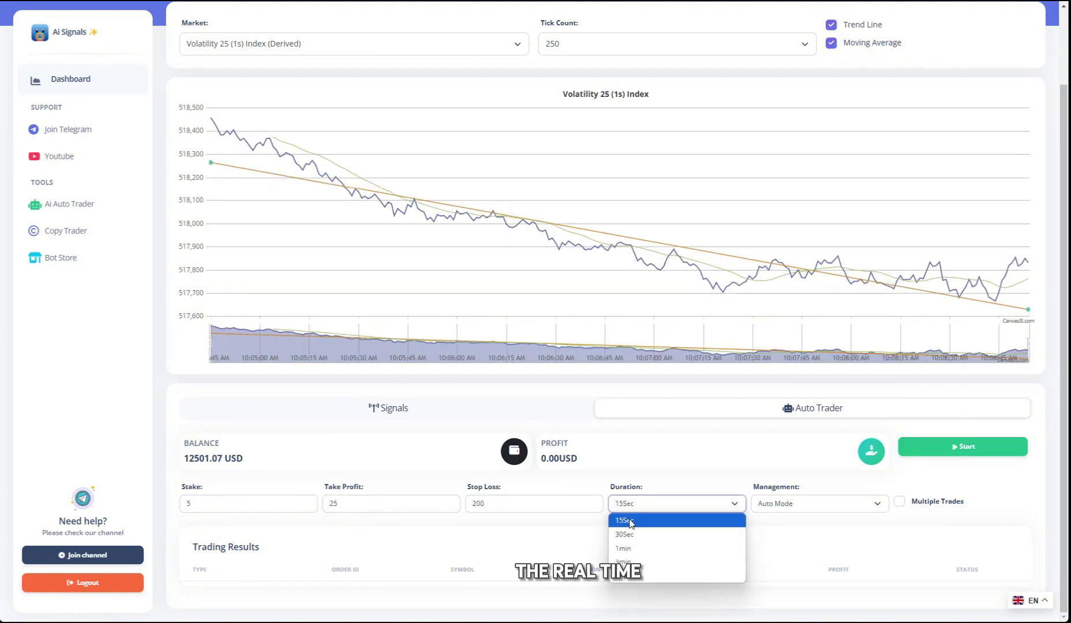
left_click(623, 520)
left_click(821, 503)
left_click(777, 519)
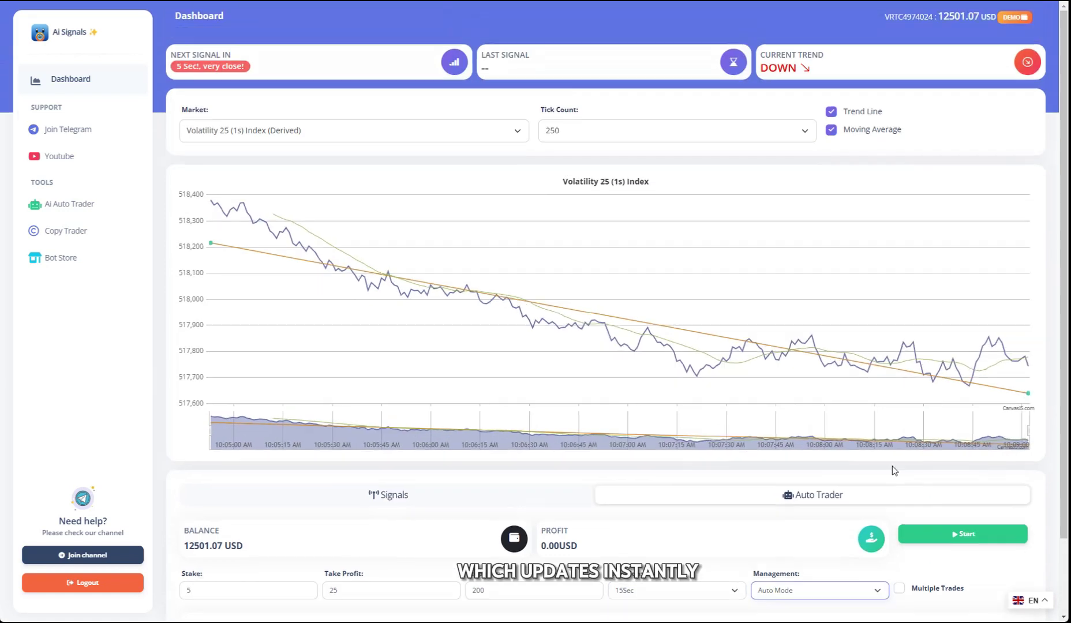
scroll(786, 510, "down", 1)
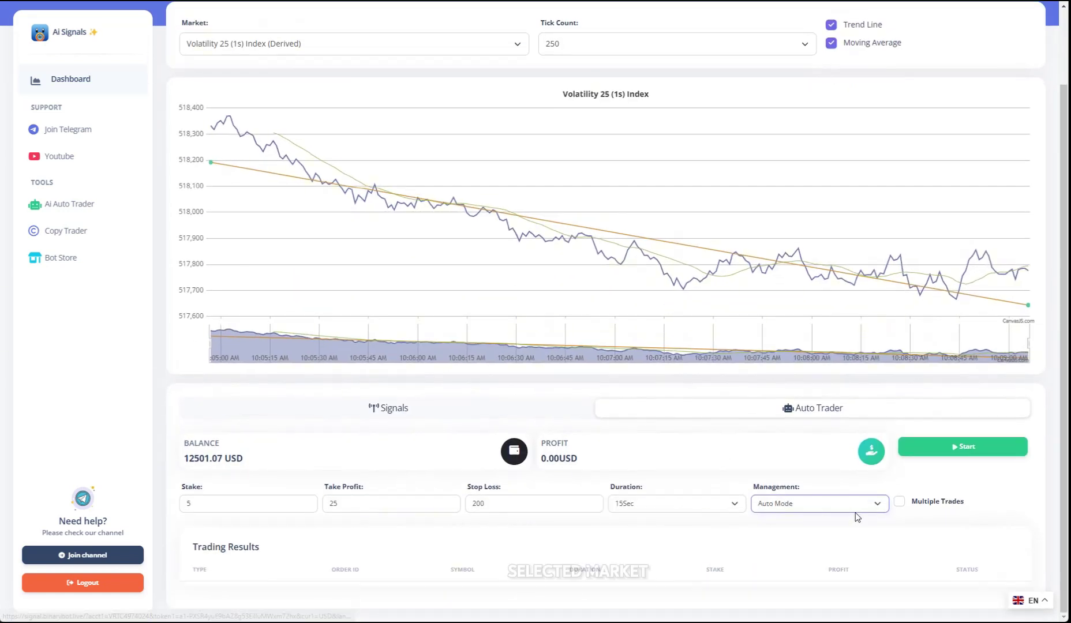
- Launch the auto trader with the green Start button
left_click(963, 447)
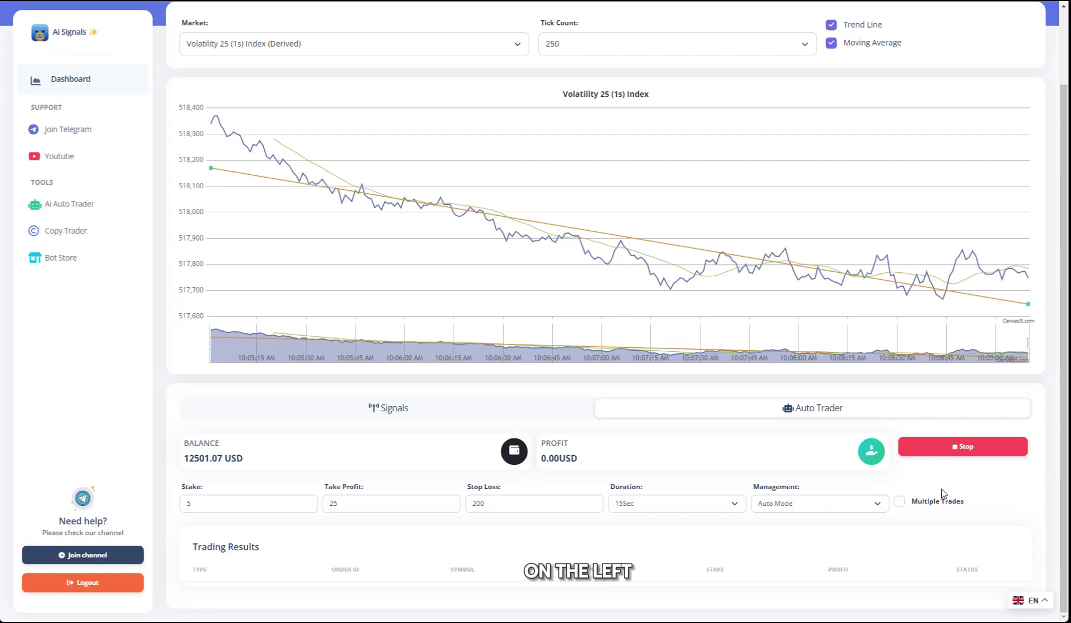
scroll(943, 494, "up", 2)
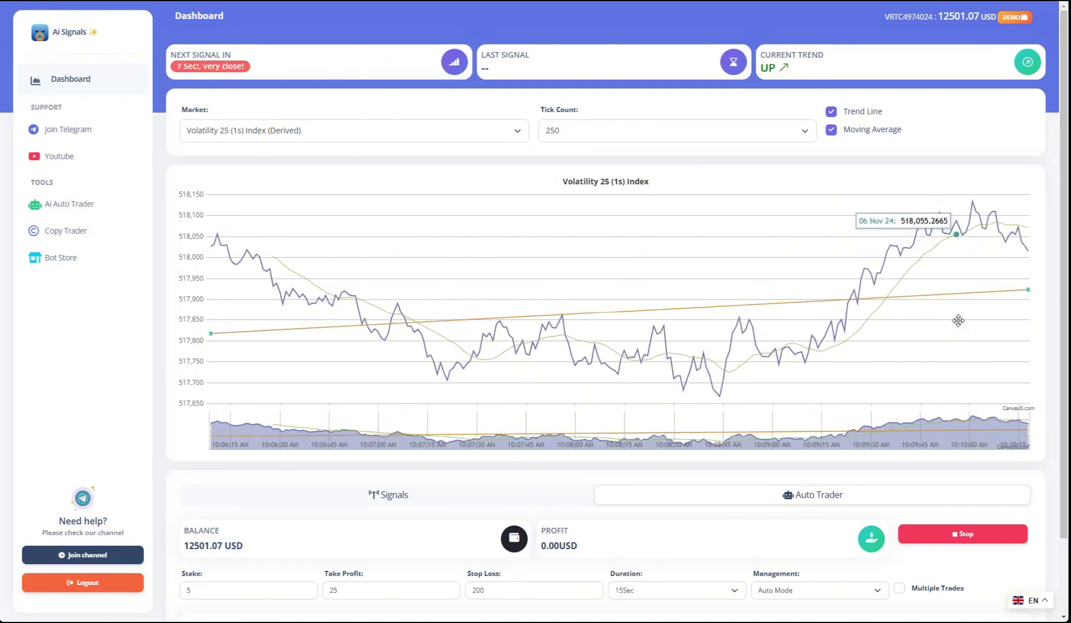
- Select Volatility 100 Index as the market and keep the tick count at 250
left_click(251, 130)
scroll(252, 336, "down", 3)
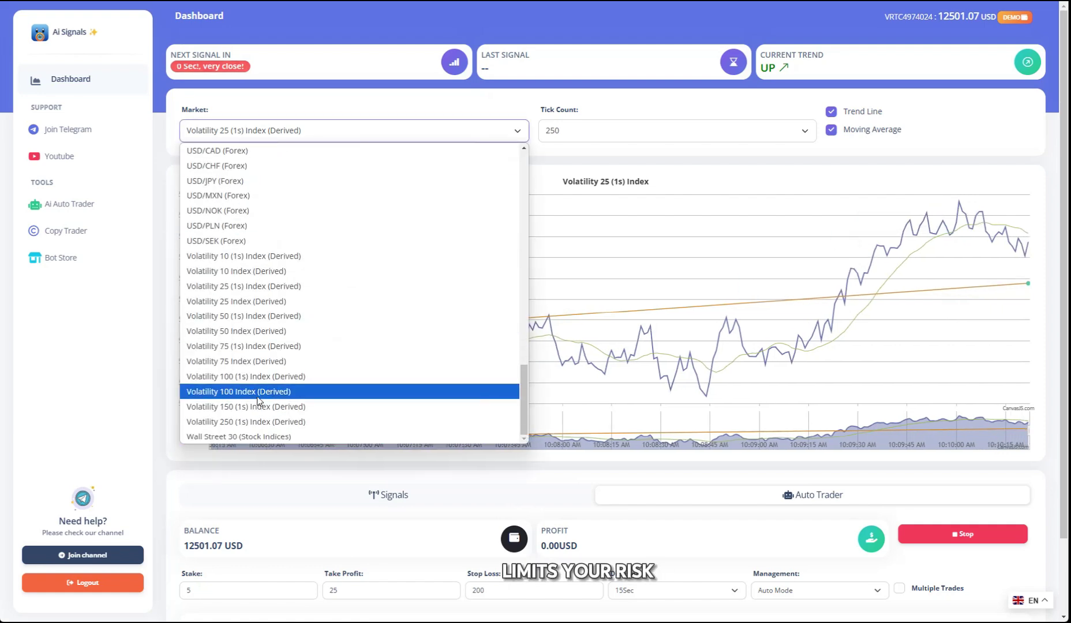
left_click(262, 392)
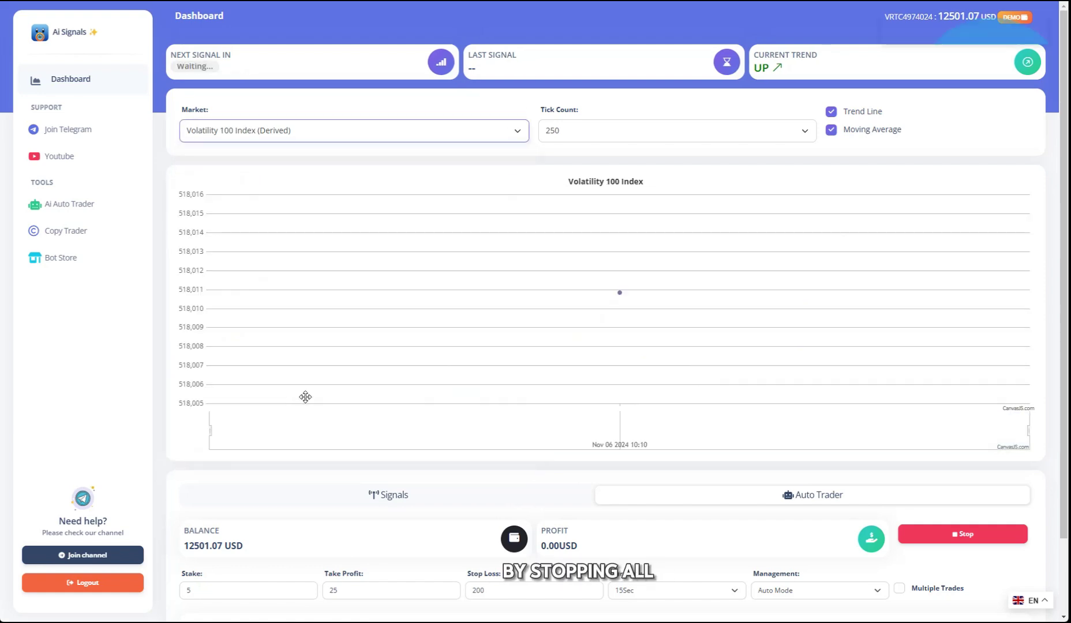
left_click(685, 137)
left_click(688, 180)
scroll(694, 251, "down", 1)
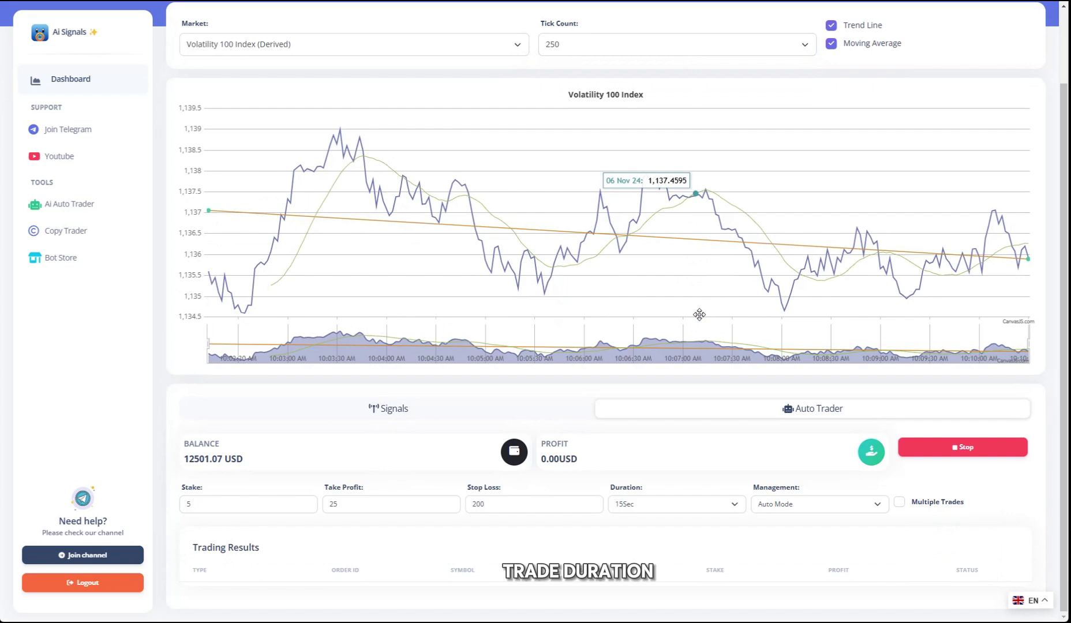
scroll(698, 311, "up", 1)
scroll(699, 314, "down", 1)
scroll(490, 313, "up", 1)
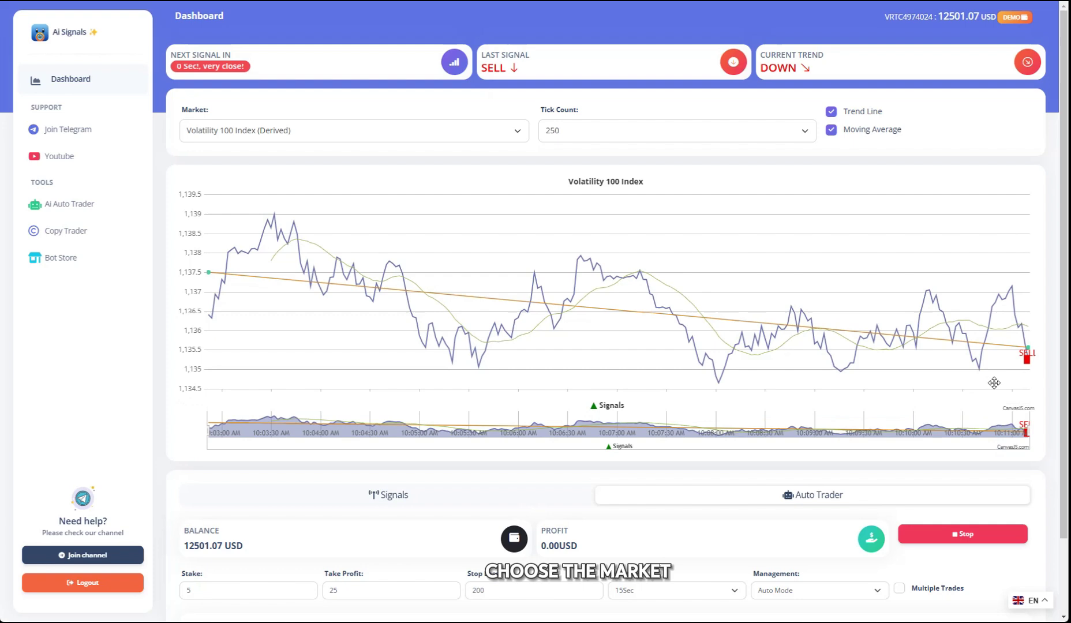
scroll(1048, 332, "down", 2)
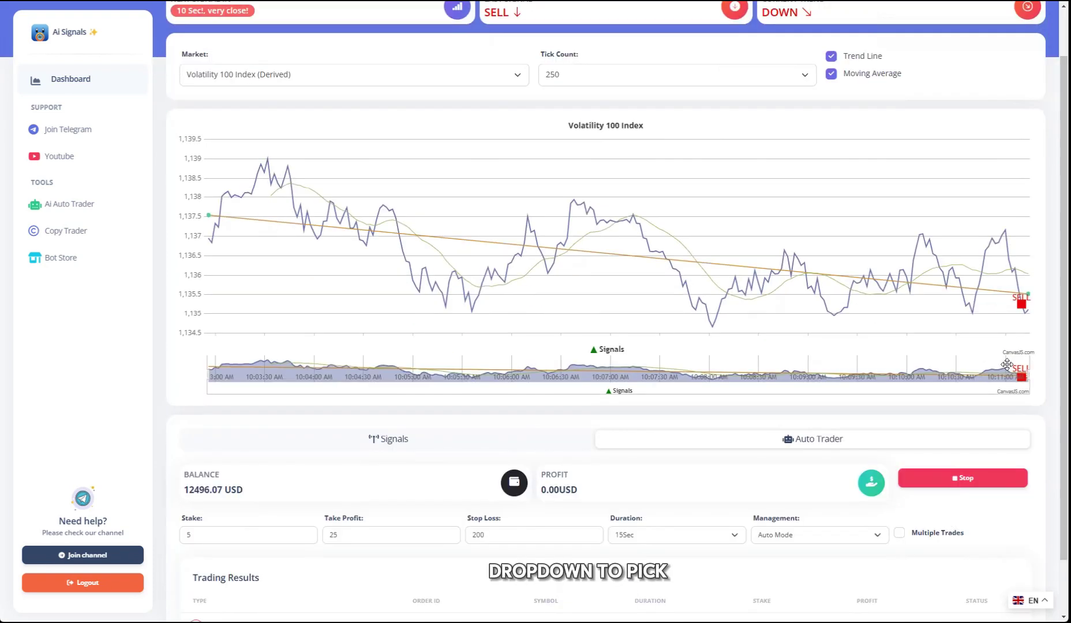
scroll(1030, 348, "up", 2)
scroll(1007, 364, "down", 3)
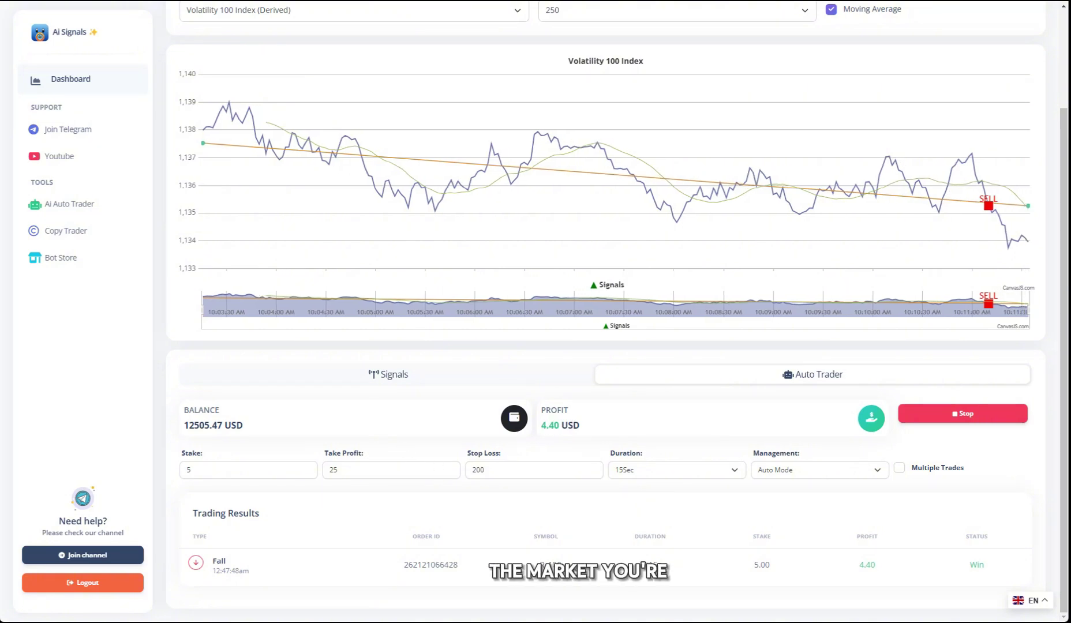
scroll(606, 336, "up", 2)
scroll(1059, 267, "down", 2)
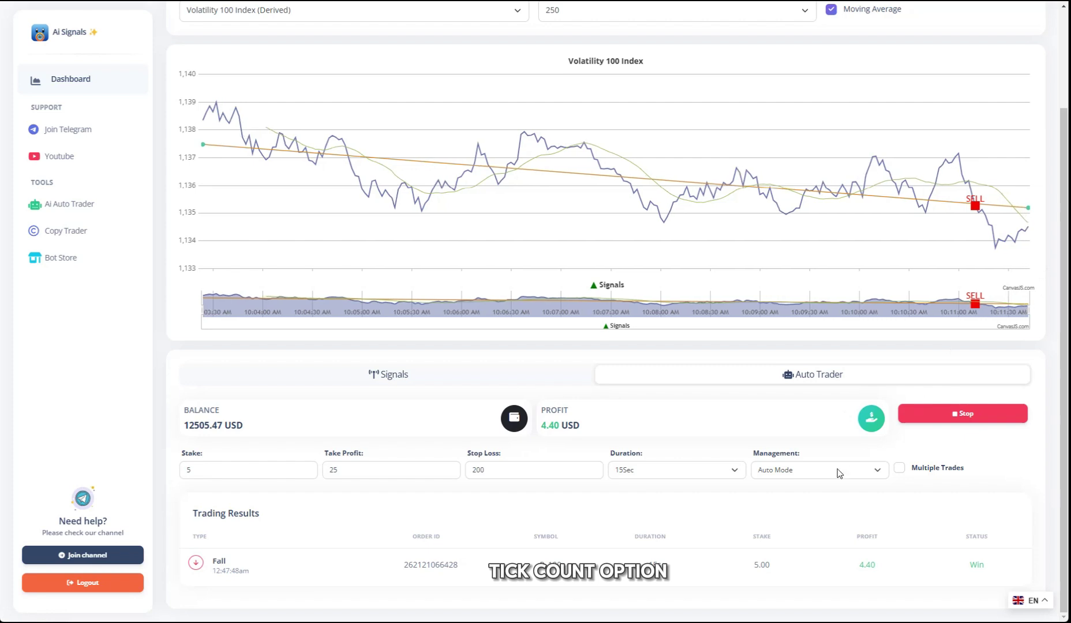
scroll(616, 158, "up", 1)
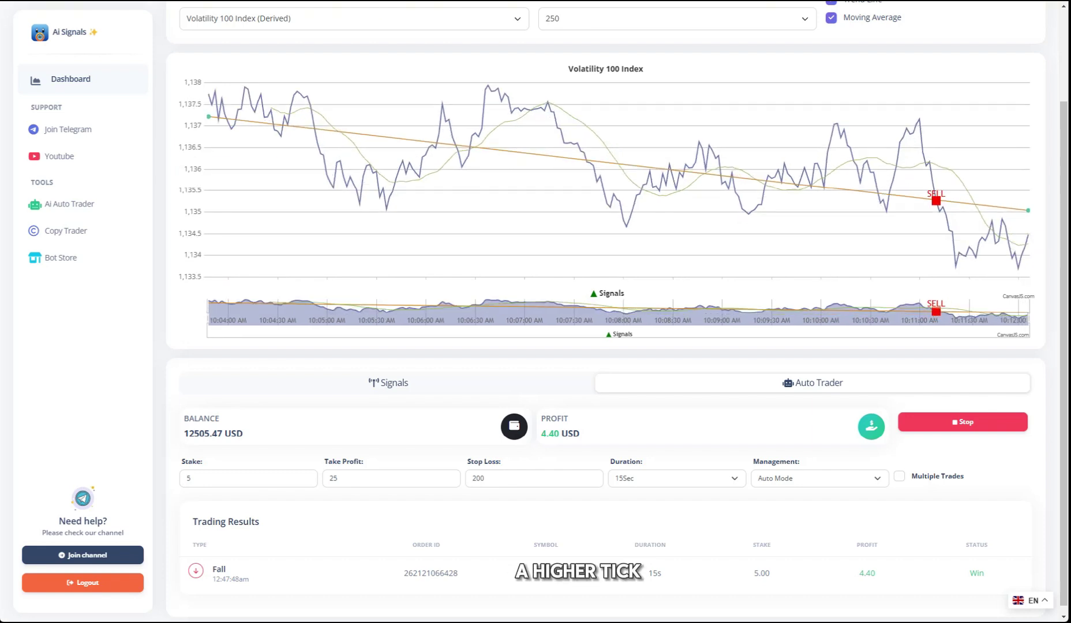
- Pick Volatility 10 (1s) Index from the market list
left_click(399, 19)
scroll(396, 139, "up", 3)
scroll(397, 156, "up", 3)
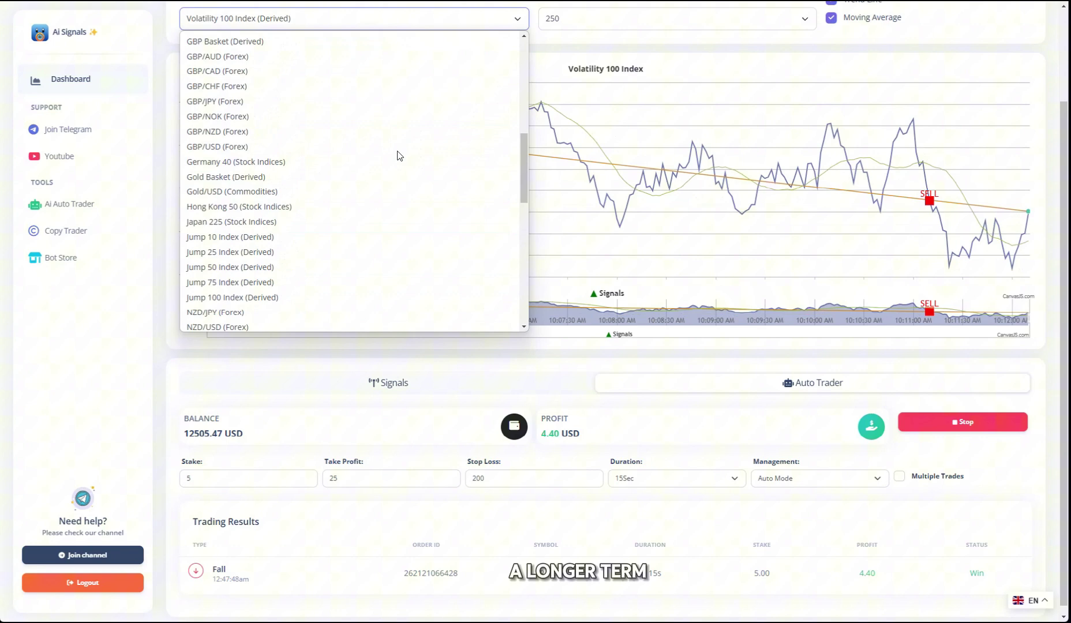
left_click(397, 156)
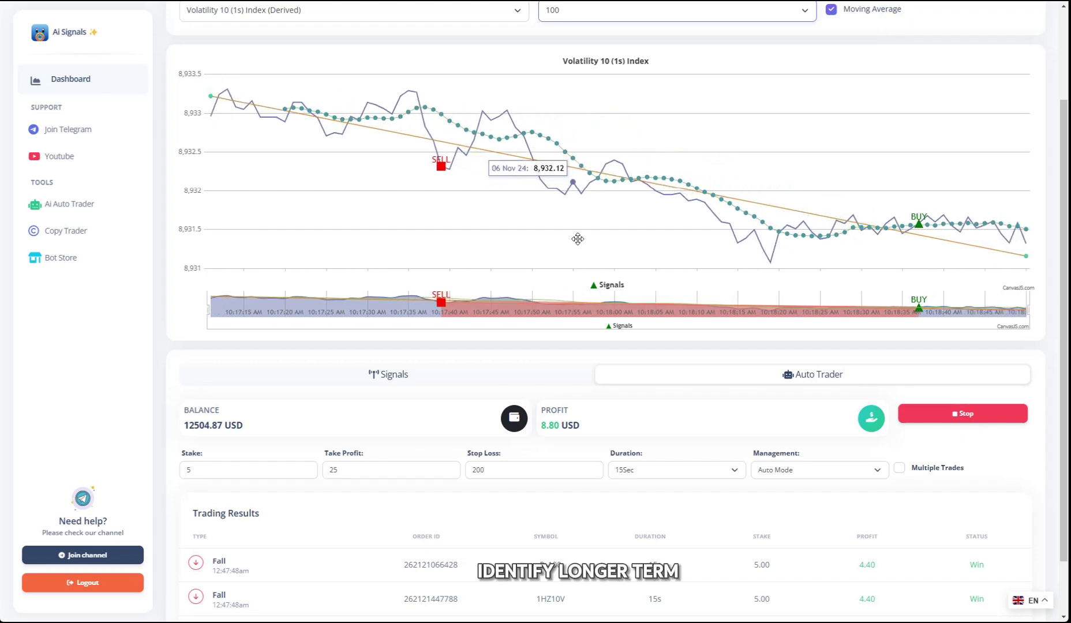
scroll(604, 511, "down", 2)
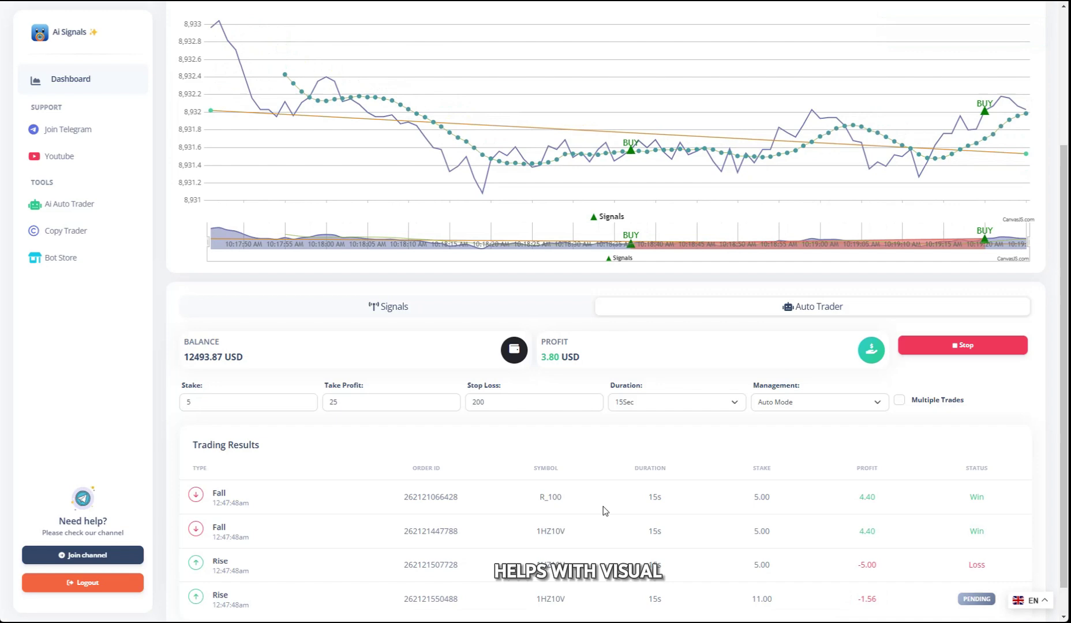
scroll(564, 497, "down", 1)
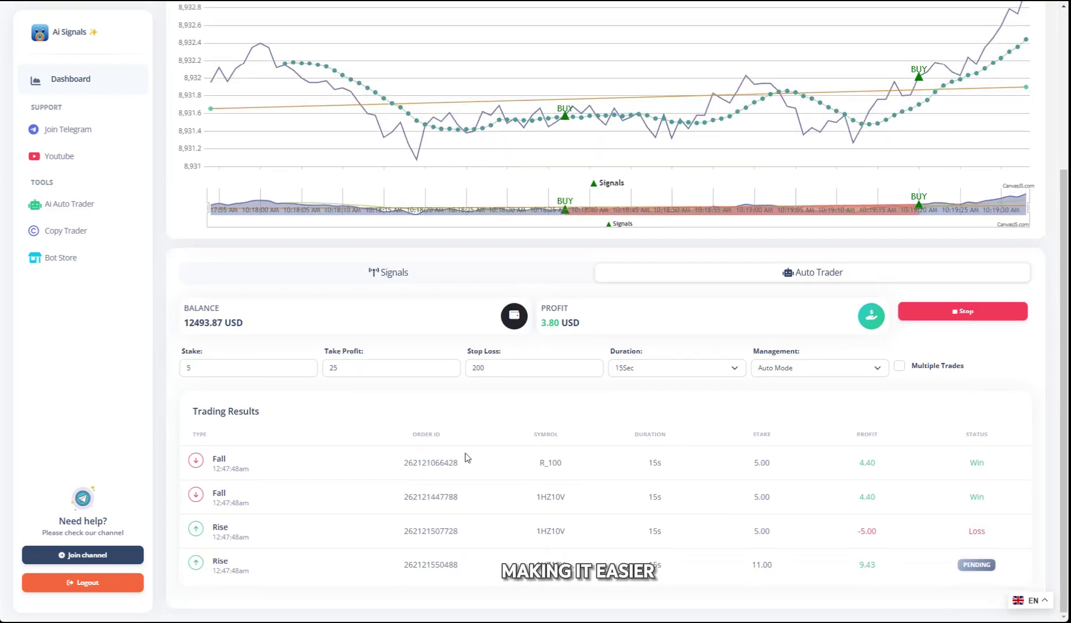
scroll(467, 455, "up", 1)
scroll(926, 592, "down", 1)
scroll(925, 591, "up", 1)
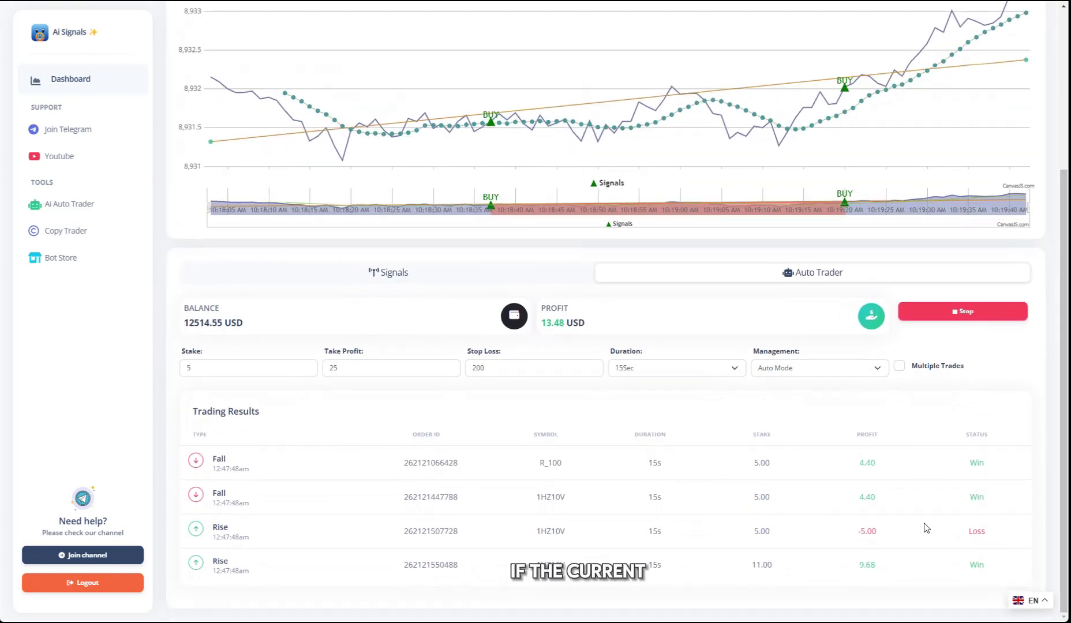
scroll(925, 545, "up", 1)
scroll(925, 529, "down", 1)
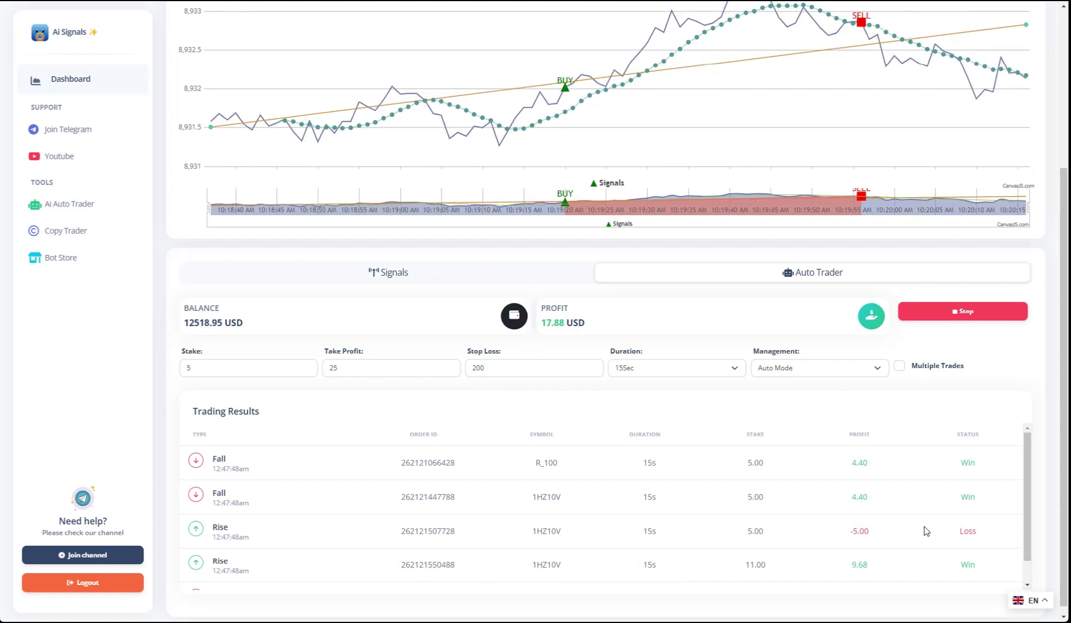
scroll(924, 531, "down", 1)
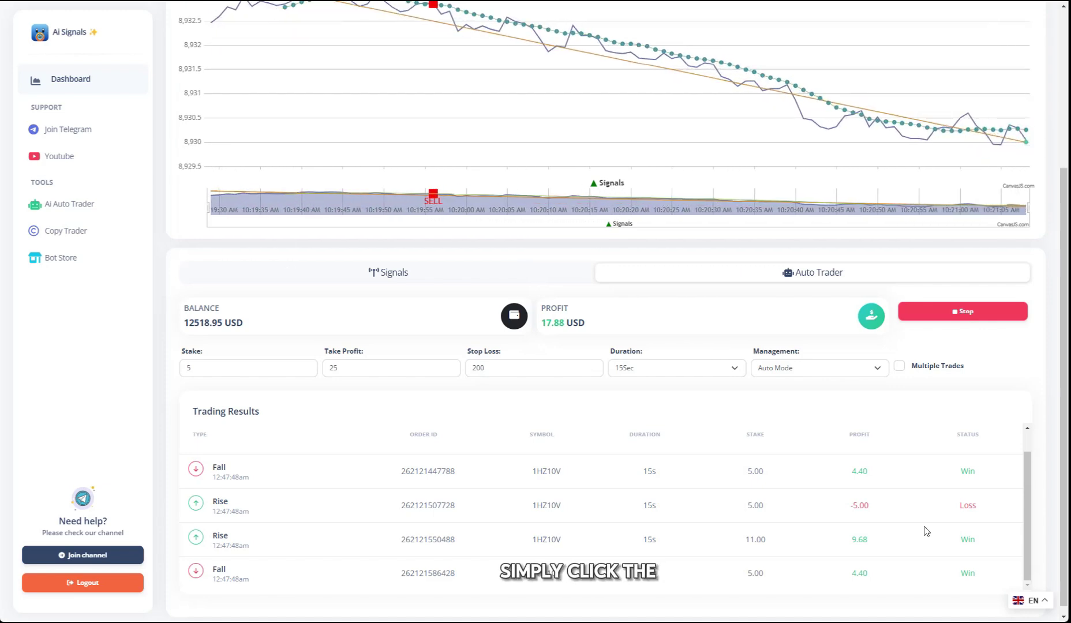
scroll(800, 331, "up", 3)
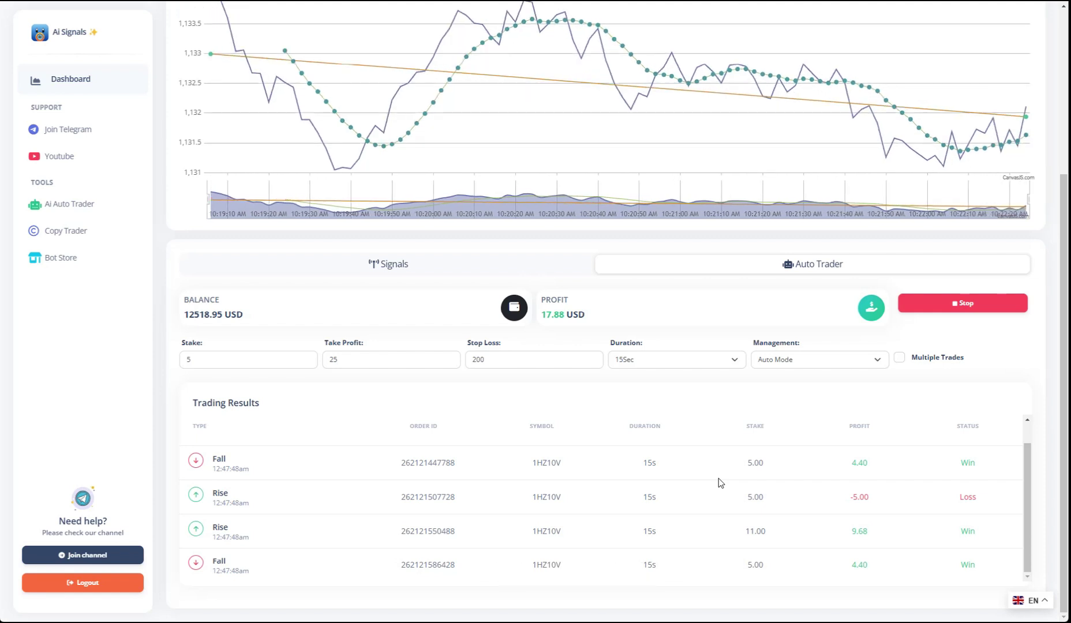
scroll(622, 171, "up", 3)
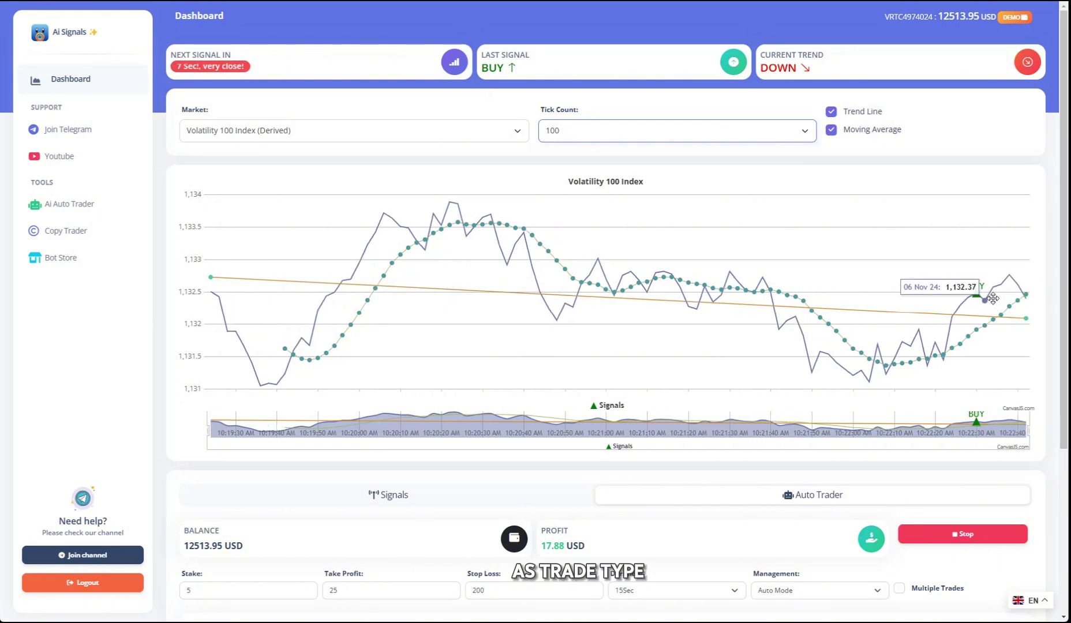
scroll(971, 469, "down", 3)
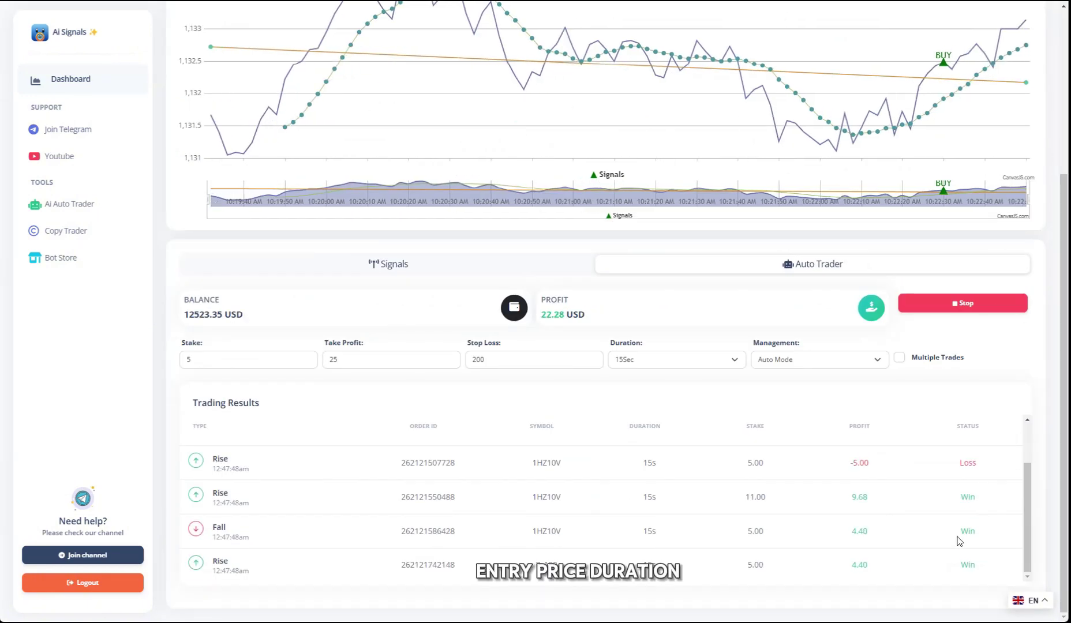
scroll(882, 477, "up", 2)
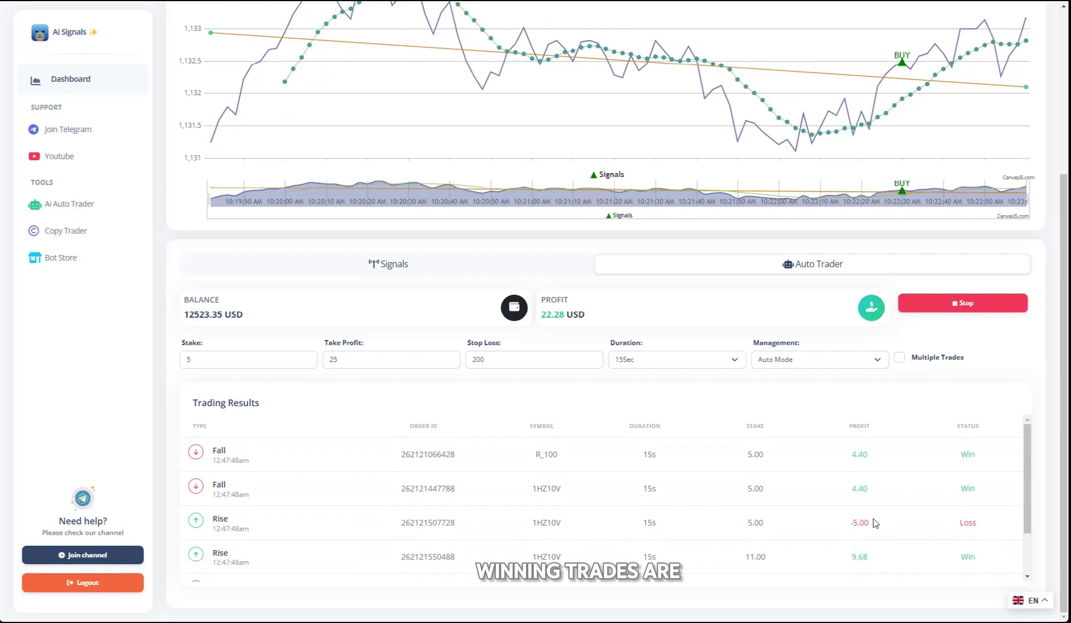
scroll(875, 517, "down", 2)
scroll(783, 462, "up", 2)
scroll(758, 307, "up", 3)
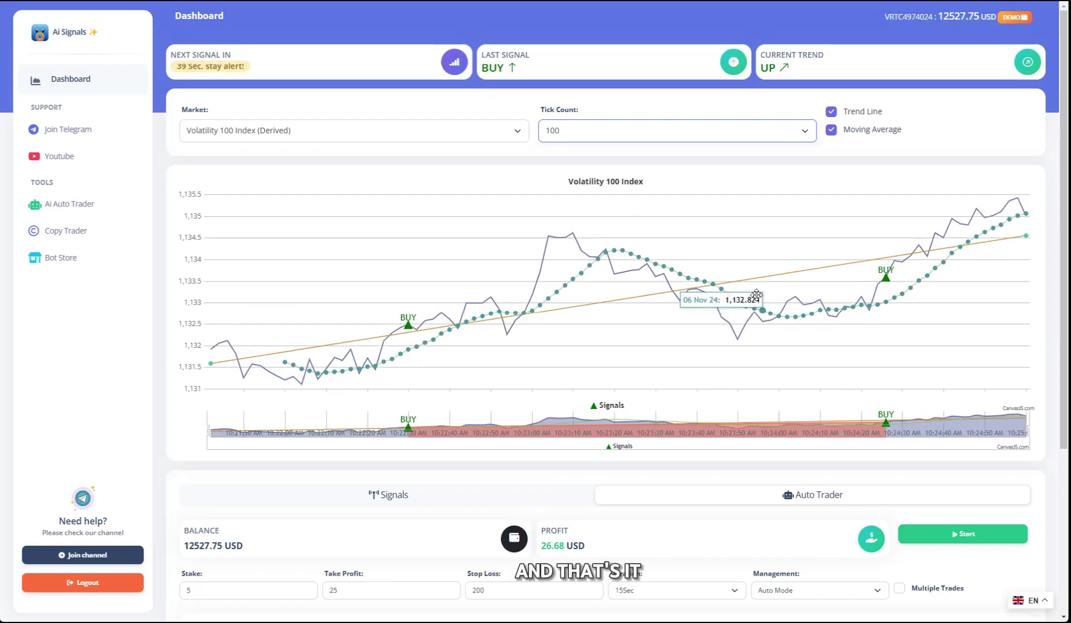
scroll(703, 369, "down", 3)
scroll(649, 441, "up", 3)
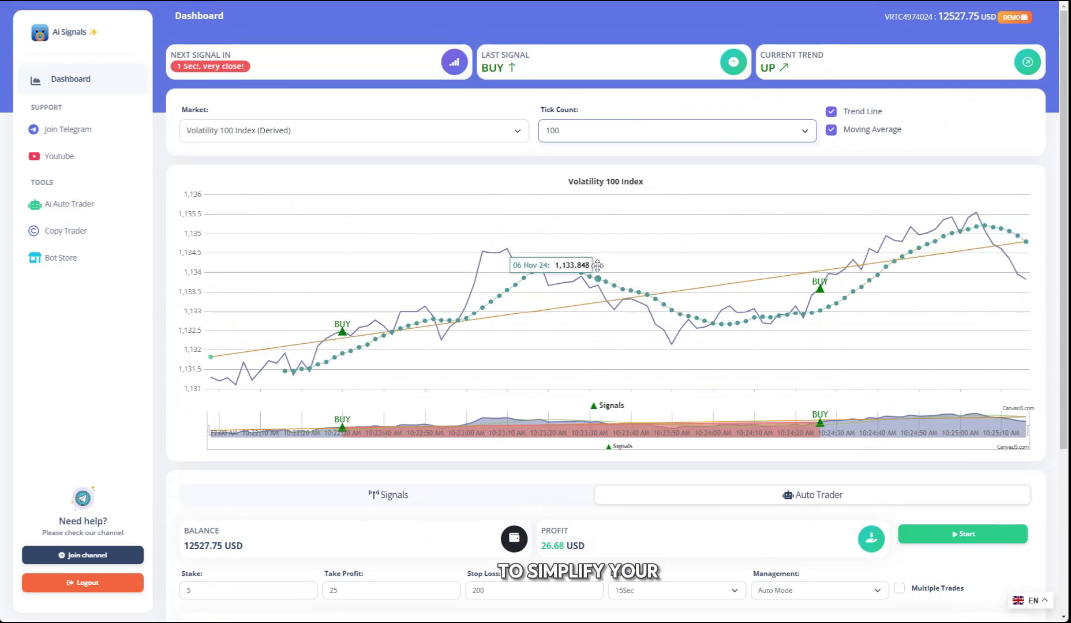
scroll(967, 327, "down", 3)
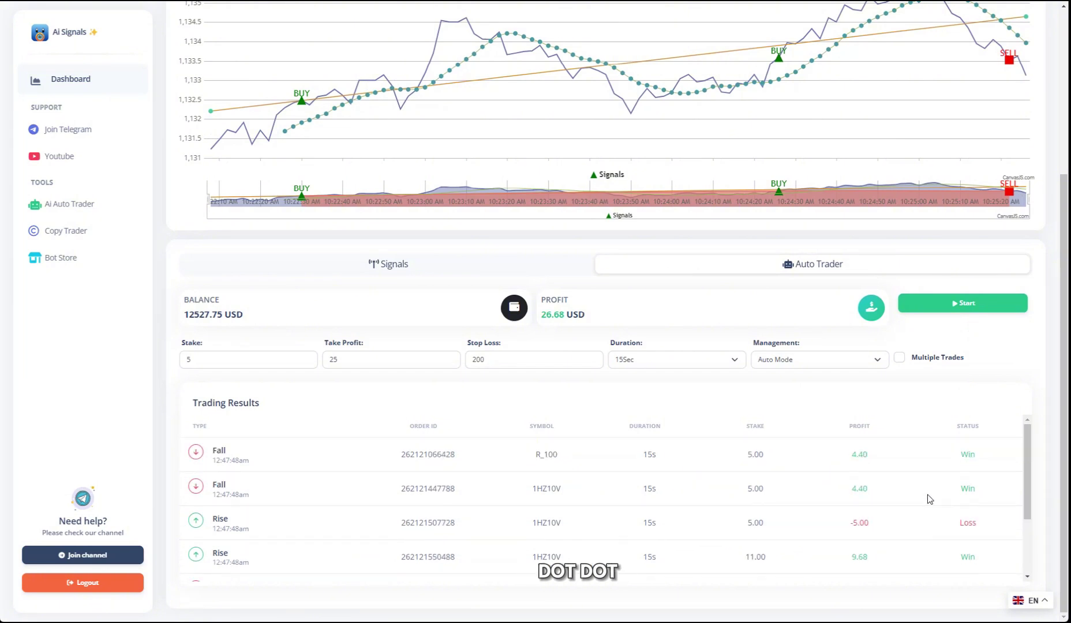
scroll(918, 476, "up", 1)
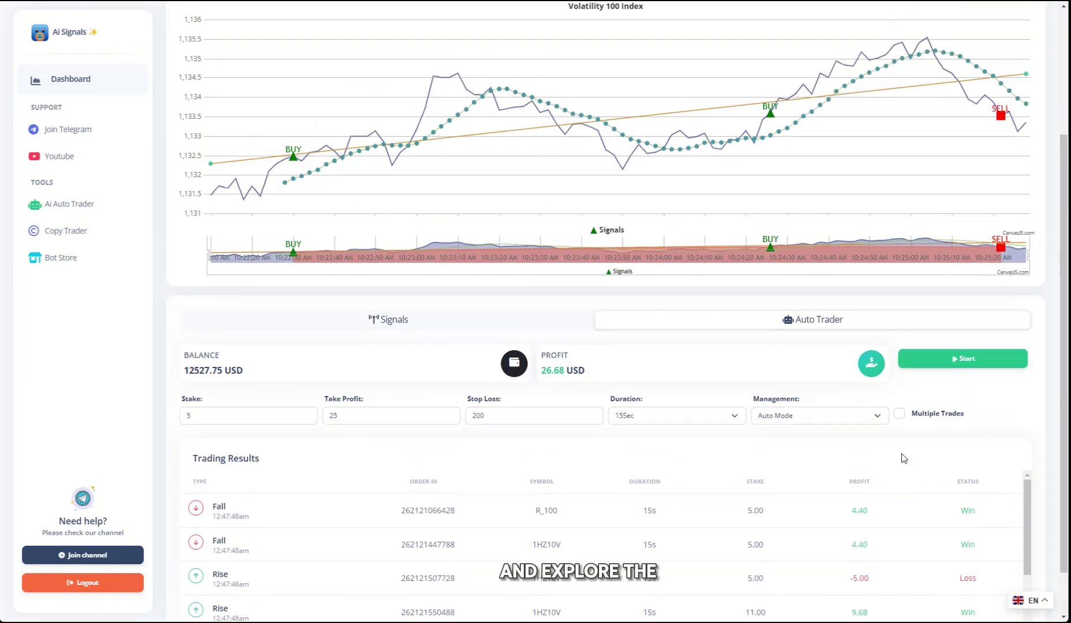
scroll(902, 458, "up", 3)
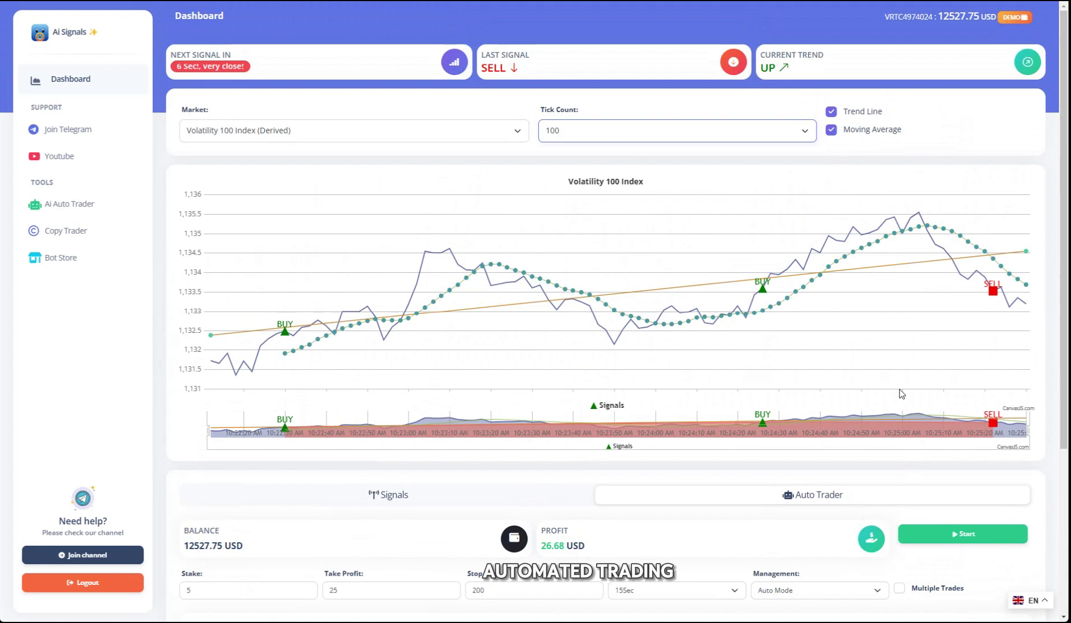